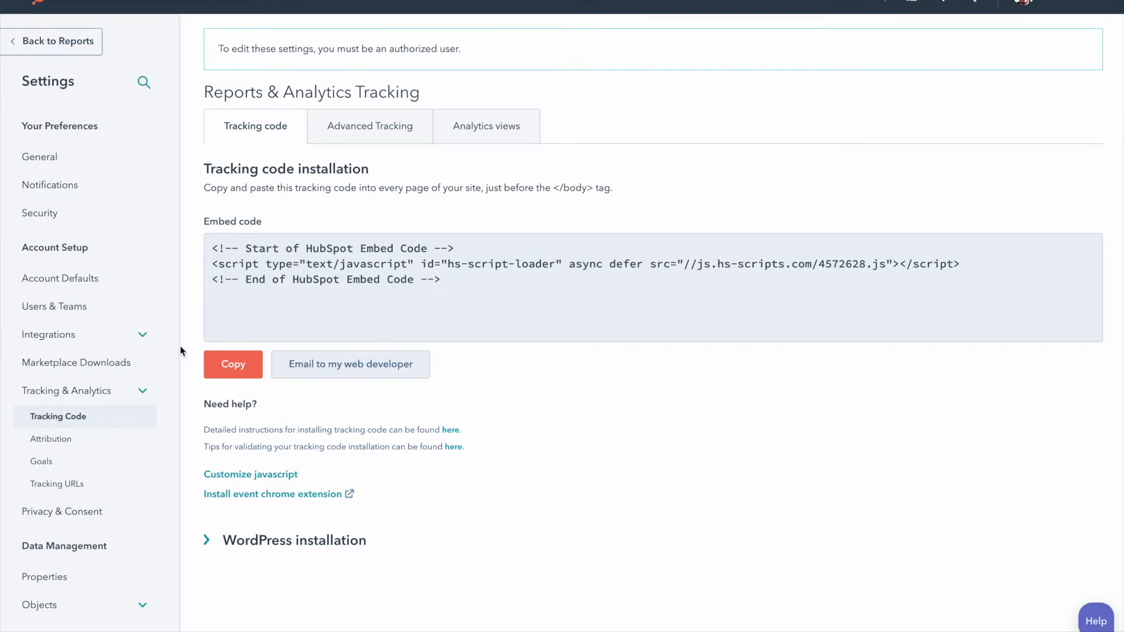
Step: Select the whole HubSpot embed code in the tracking code installation settings
scroll(57, 326, "down", 2)
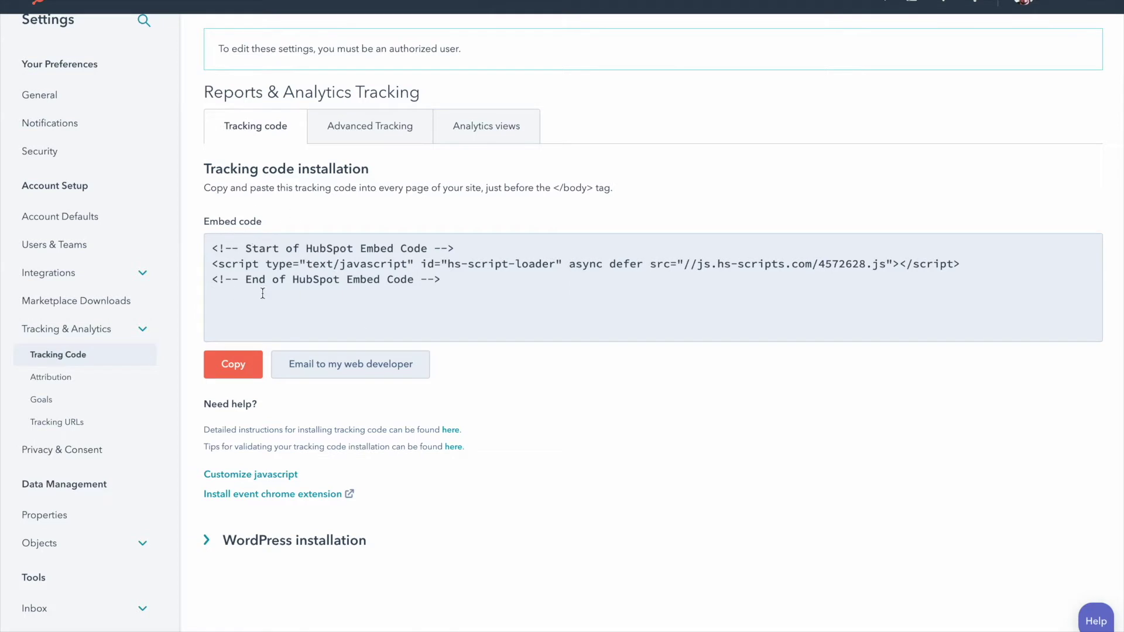
left_click(296, 292)
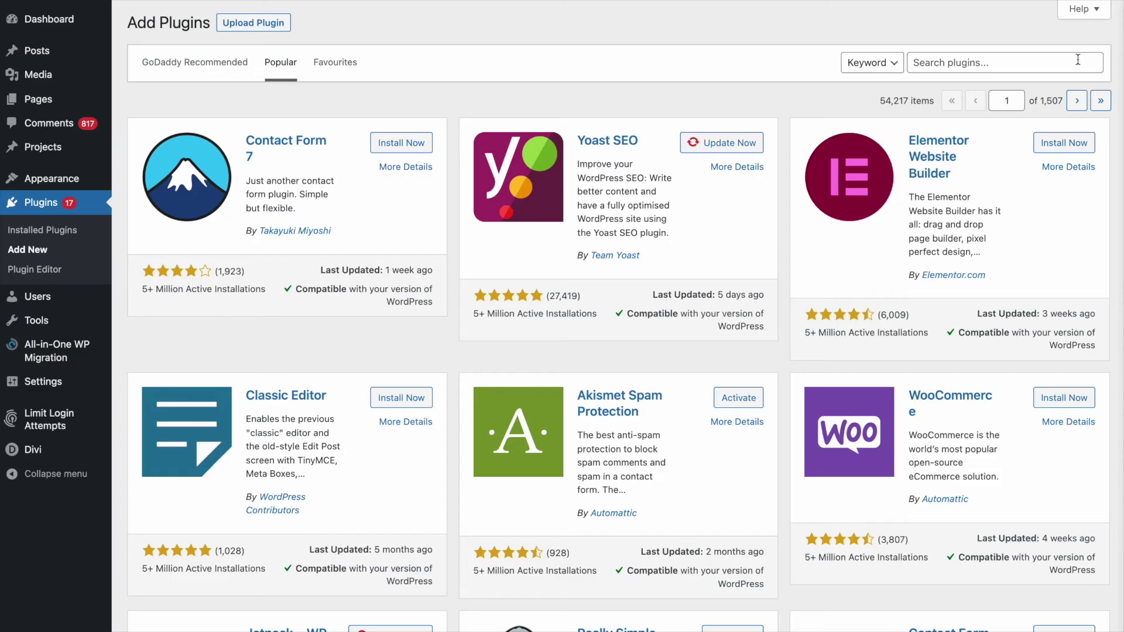
Step: In WordPress, search the plugins for "hubspot", and install and activate the HubSpot – CRM, Email Marketing, Live Chat, Forms & Analytics plugin
left_click(1077, 60)
type("hubspot")
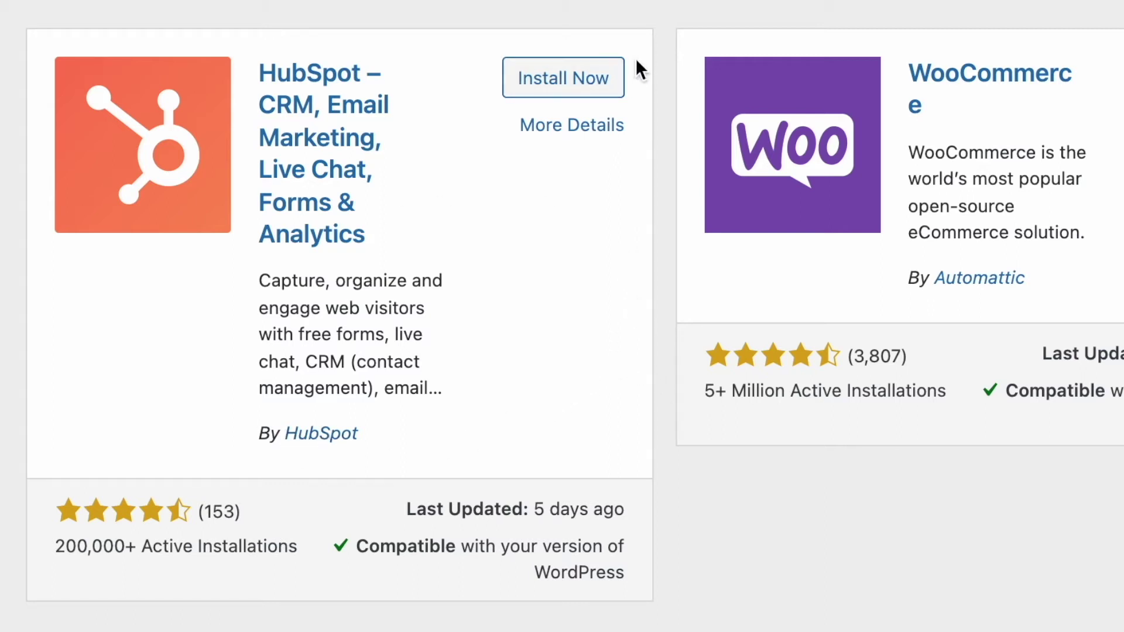
left_click(606, 86)
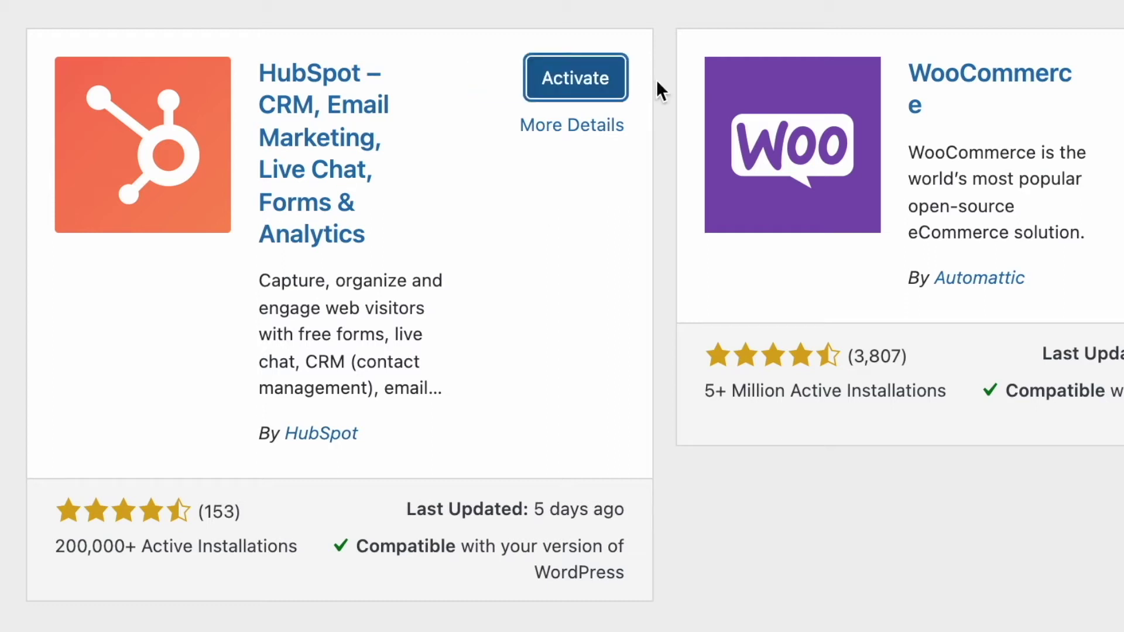
left_click(592, 82)
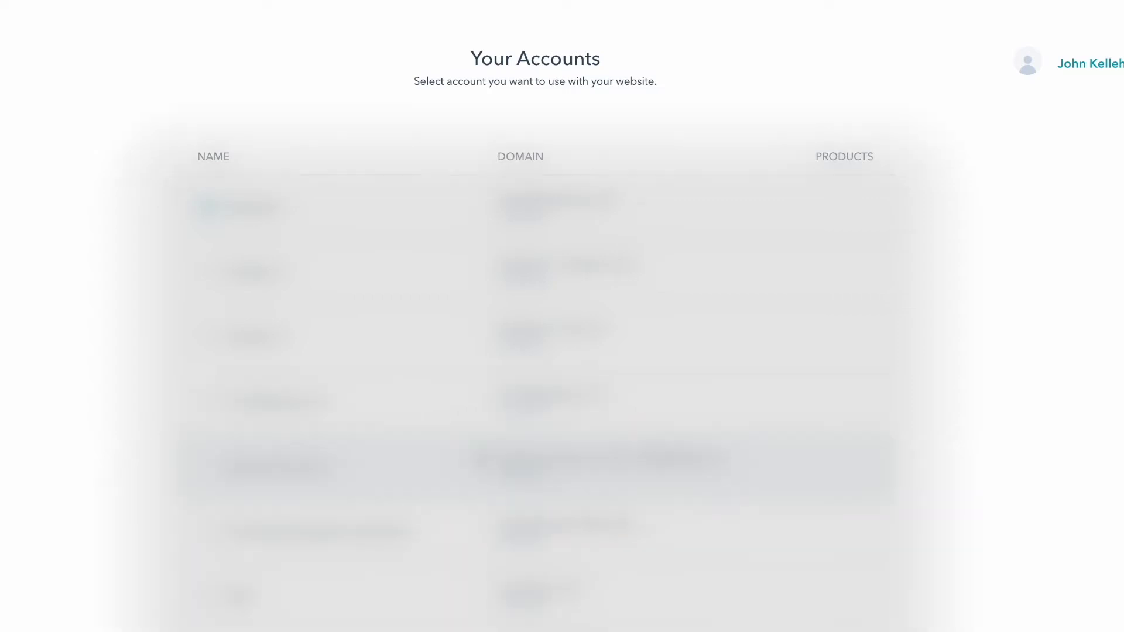
Step: Choose ESM Demo Portal as the HubSpot account to use with the website and confirm the selection
scroll(480, 459, "down", 5)
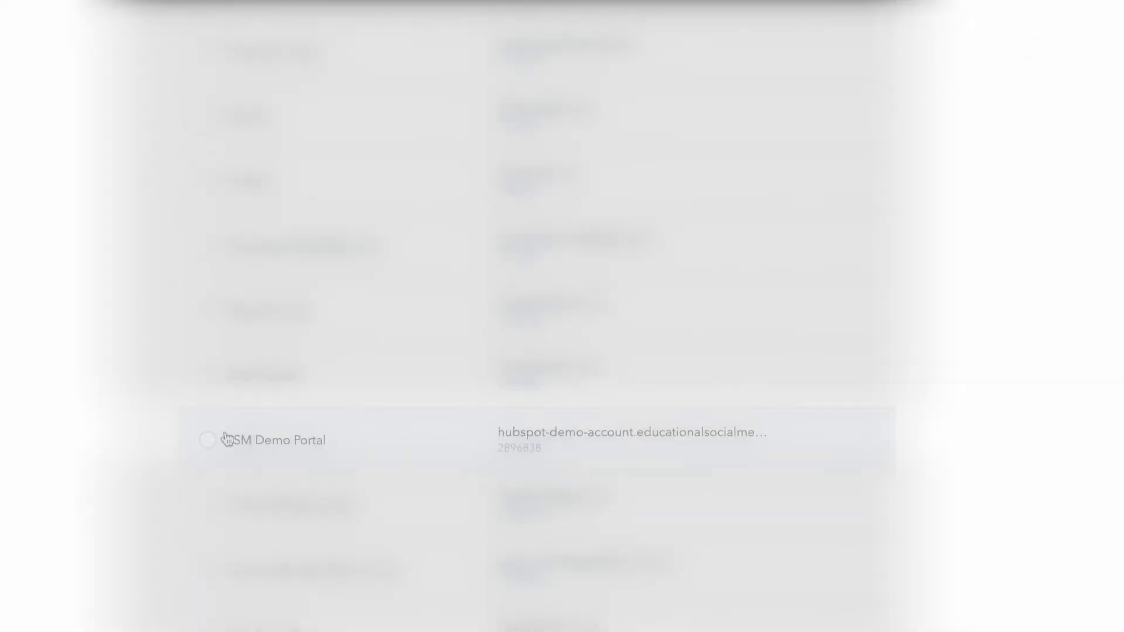
left_click(207, 440)
scroll(1009, 480, "down", 5)
left_click(553, 566)
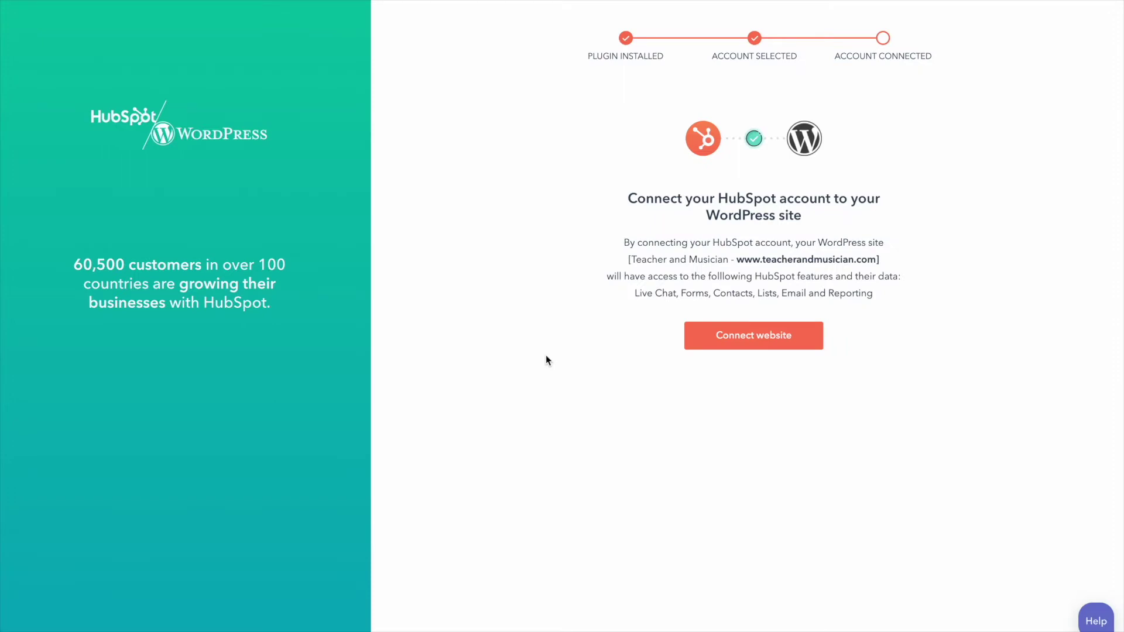
Step: Connect the WordPress site to the HubSpot account, completing the robot check, and open the HubSpot plugin's settings
left_click(749, 345)
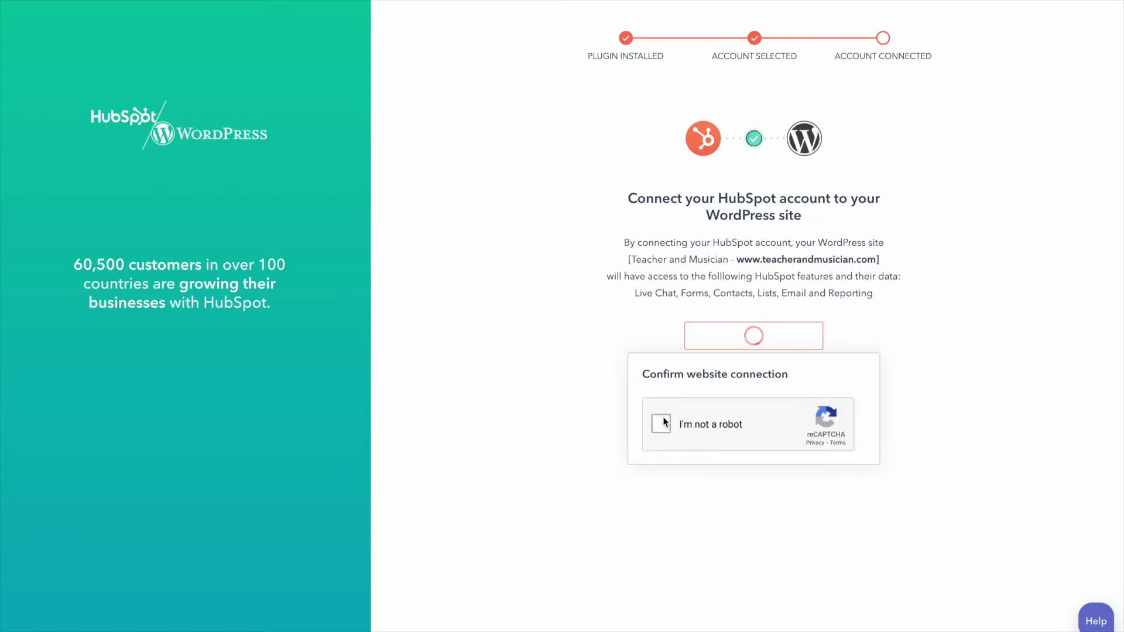
left_click(661, 428)
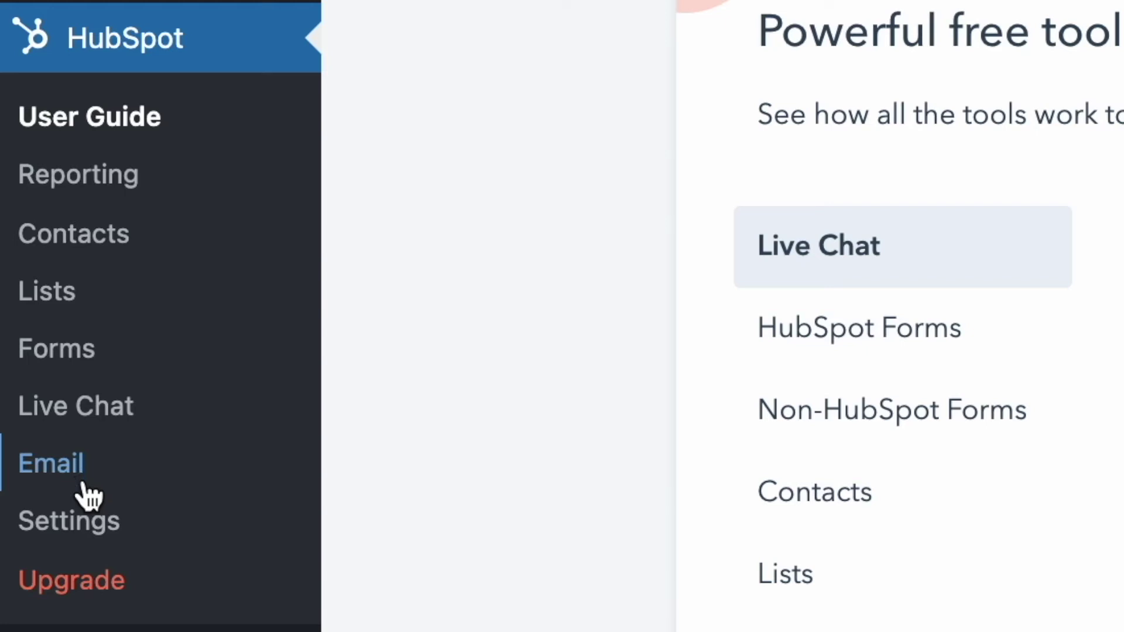
left_click(86, 523)
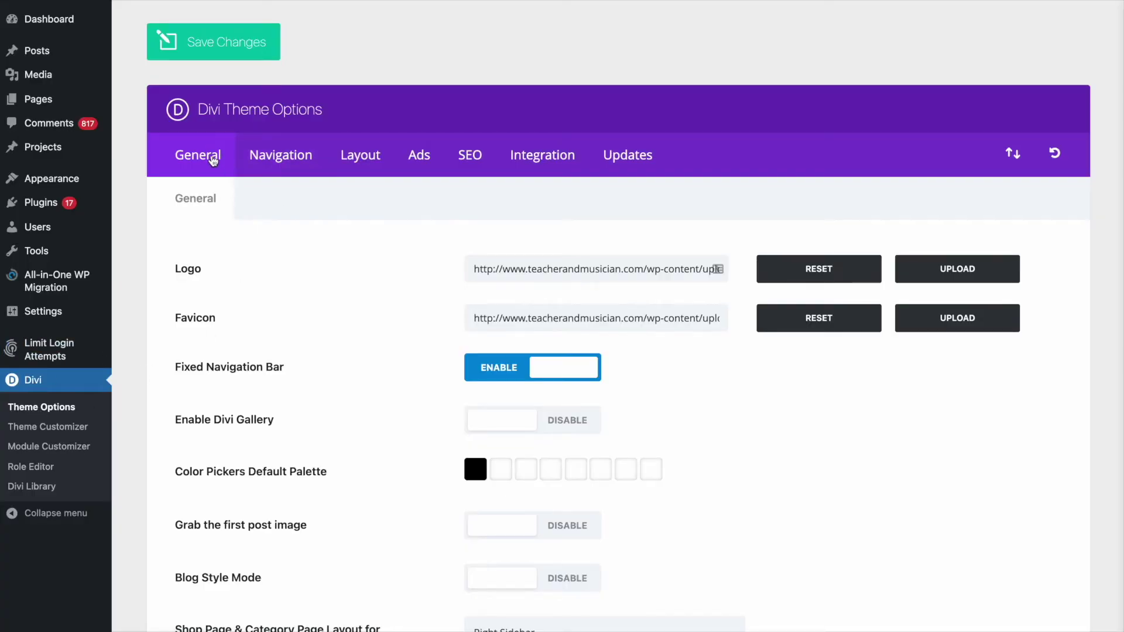
Step: Show the code integration settings of the Divi theme and check the option that enables body code
left_click(511, 166)
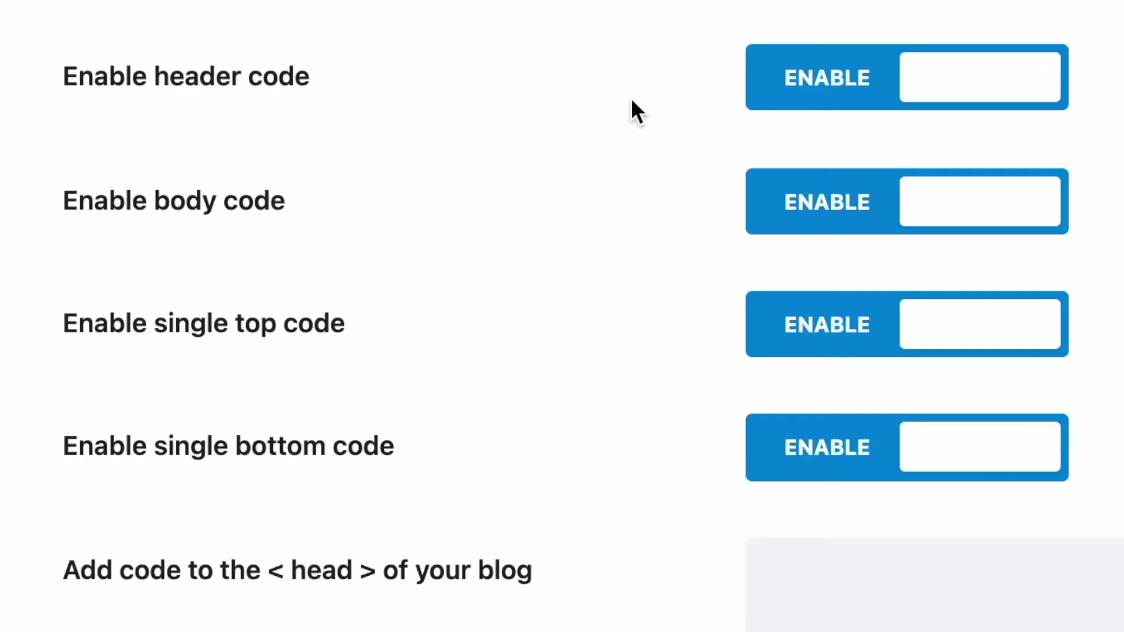
left_click_drag(134, 203, 323, 210)
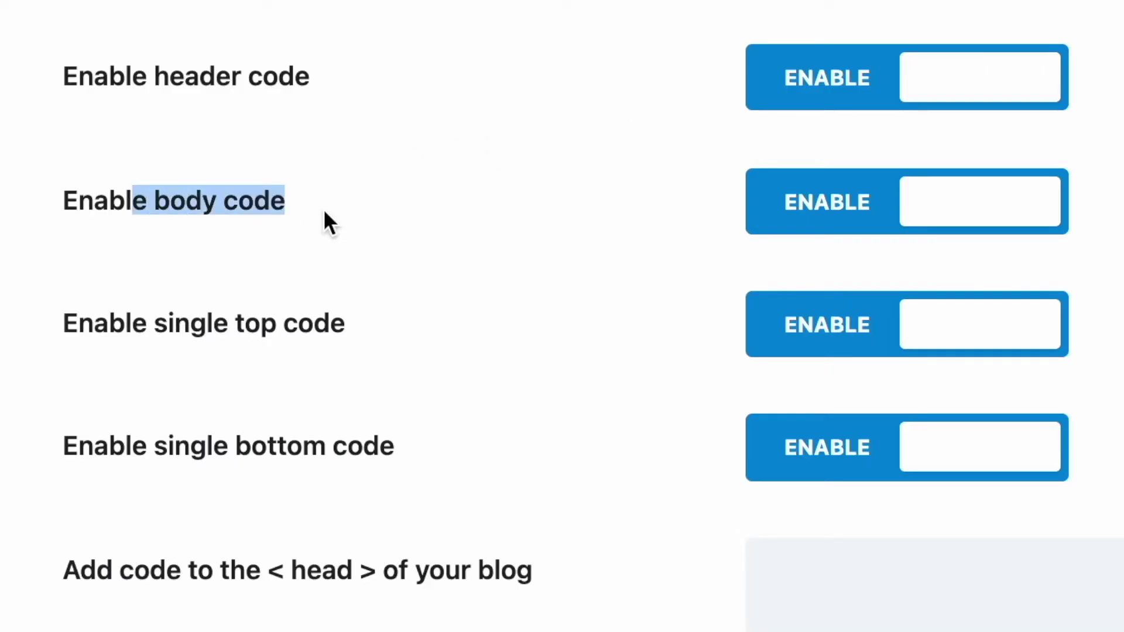
left_click(241, 188)
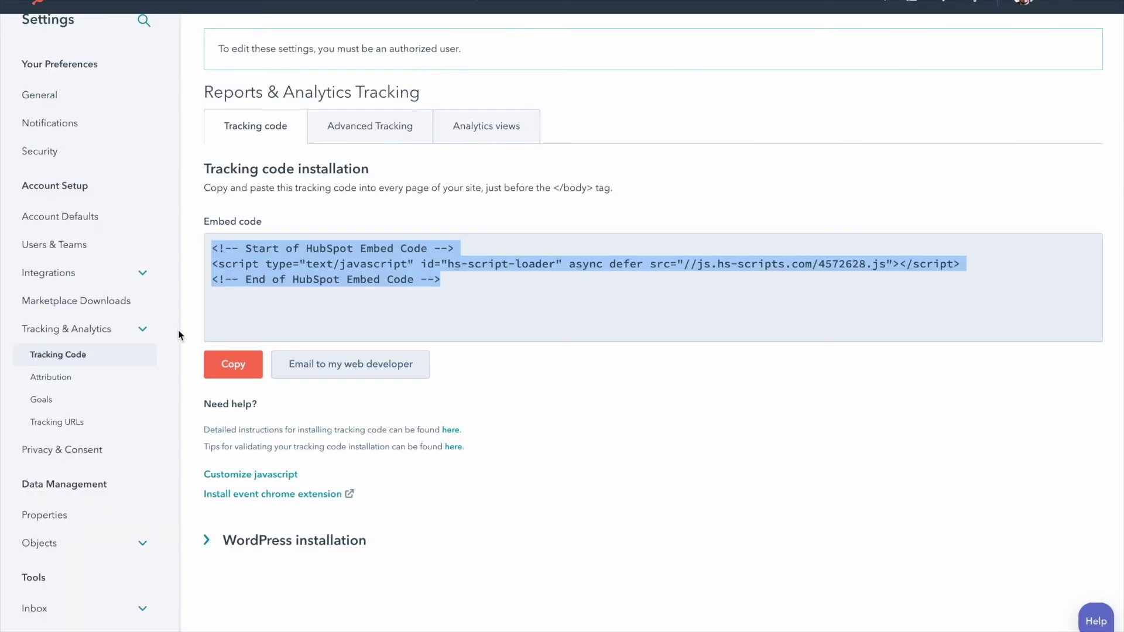
Step: Copy the HubSpot embed code into Divi's field for adding code to the < body >, and save the theme options
left_click(219, 365)
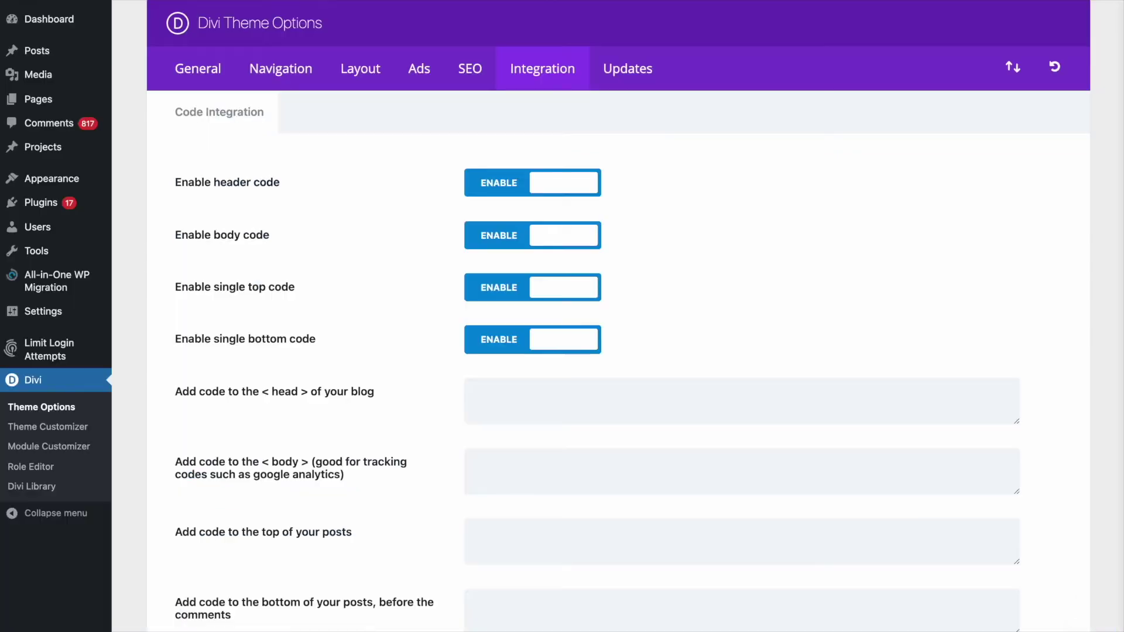
scroll(379, 393, "down", 2)
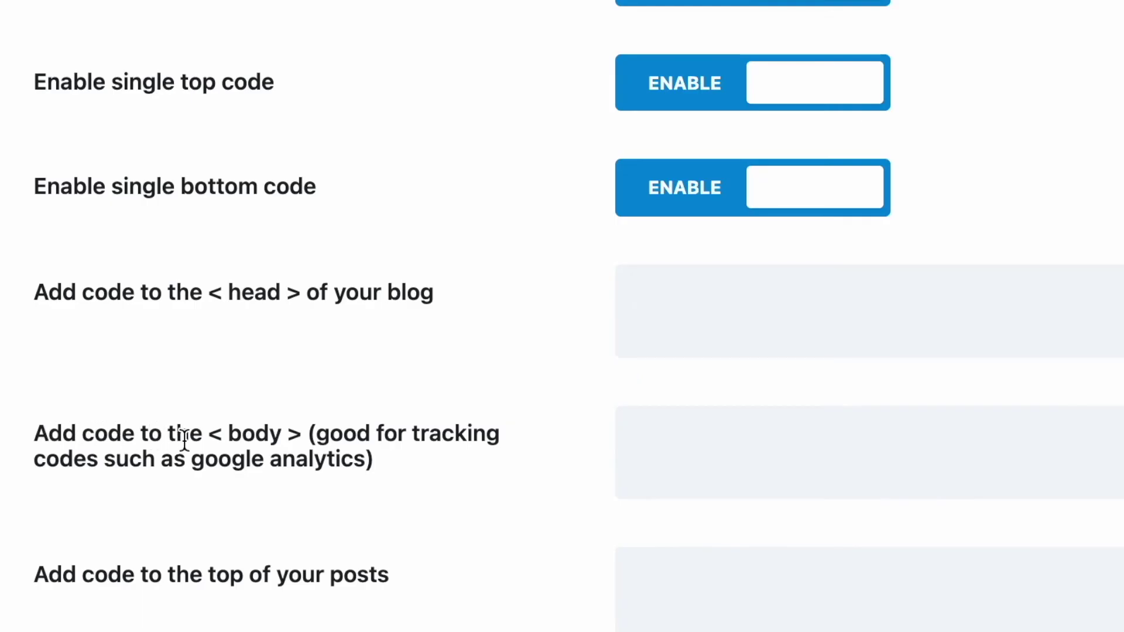
left_click(662, 455)
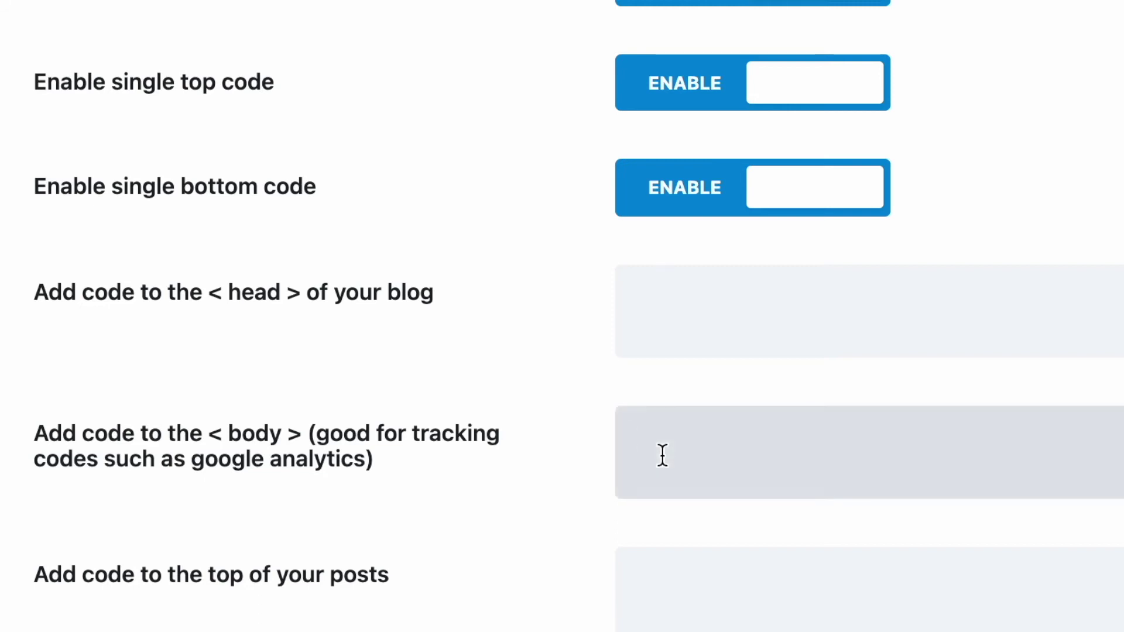
key("ctrl+v")
scroll(647, 424, "down", 6)
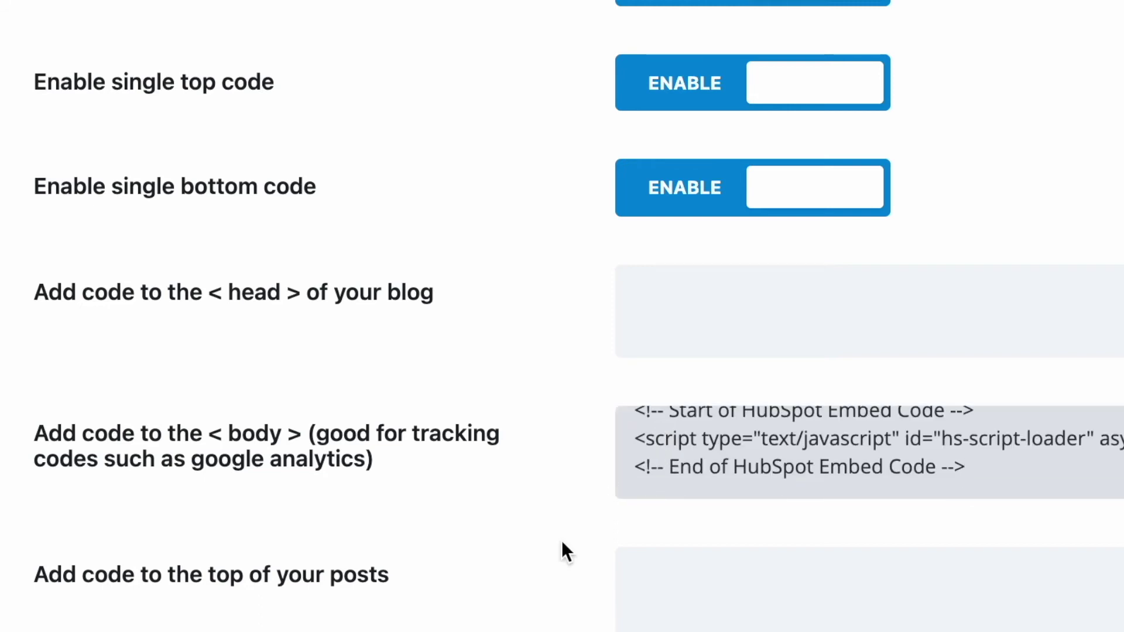
scroll(527, 581, "down", 2)
left_click(183, 527)
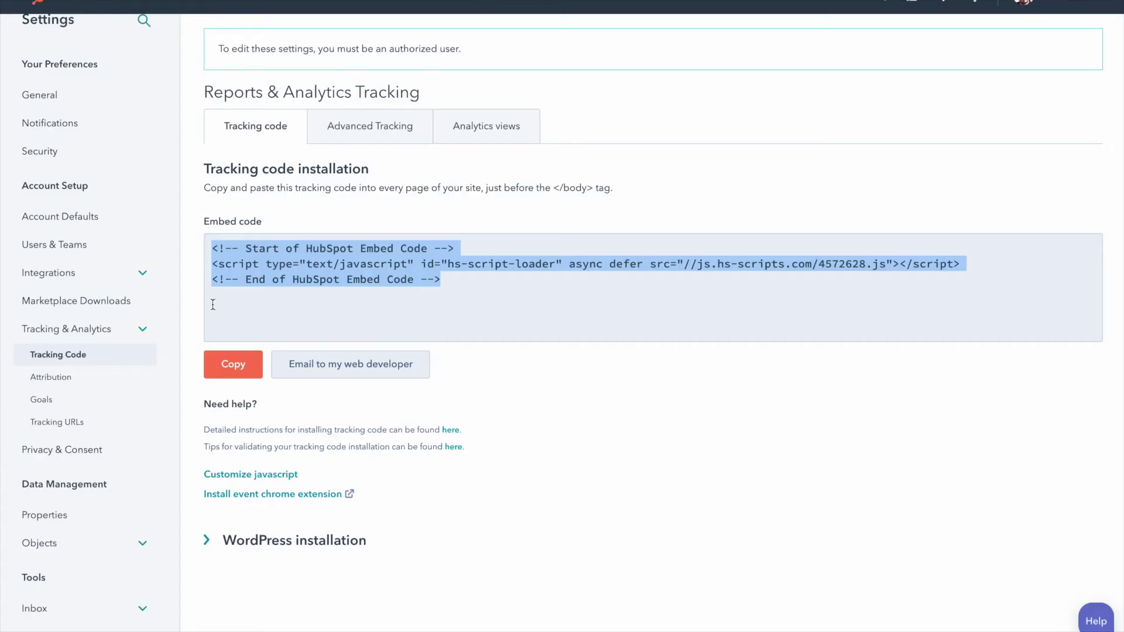
Step: Switch back to HubSpot's tracking code settings and copy the embed code
left_click(231, 367)
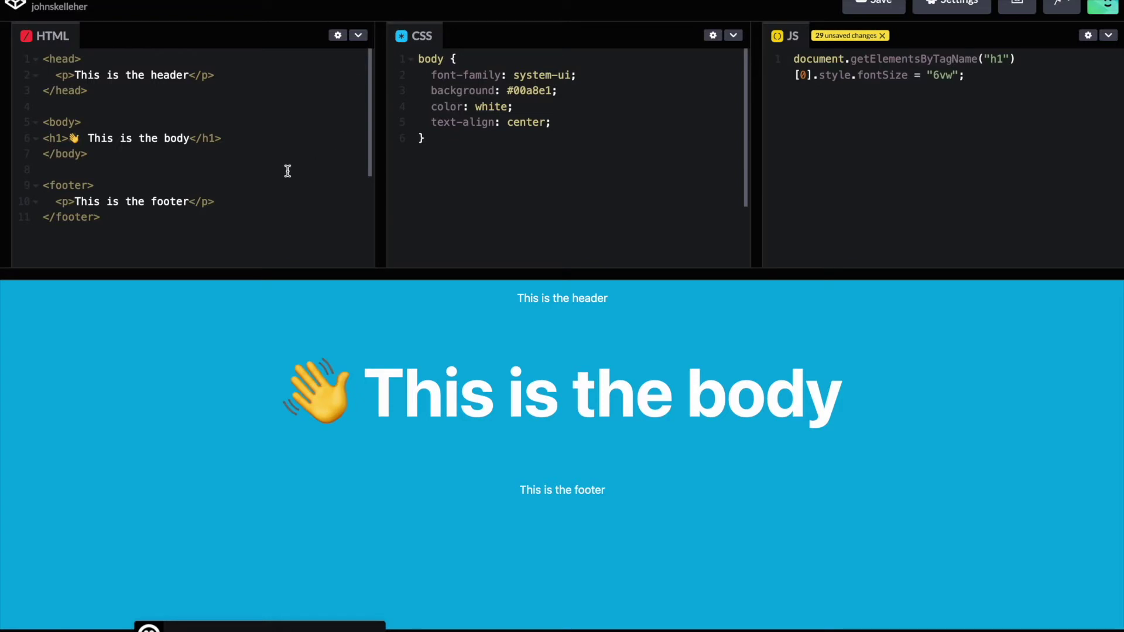
Step: In CodePen, examine the opening and closing head, body and footer tags and the content inside each section of the HTML
left_click(121, 56)
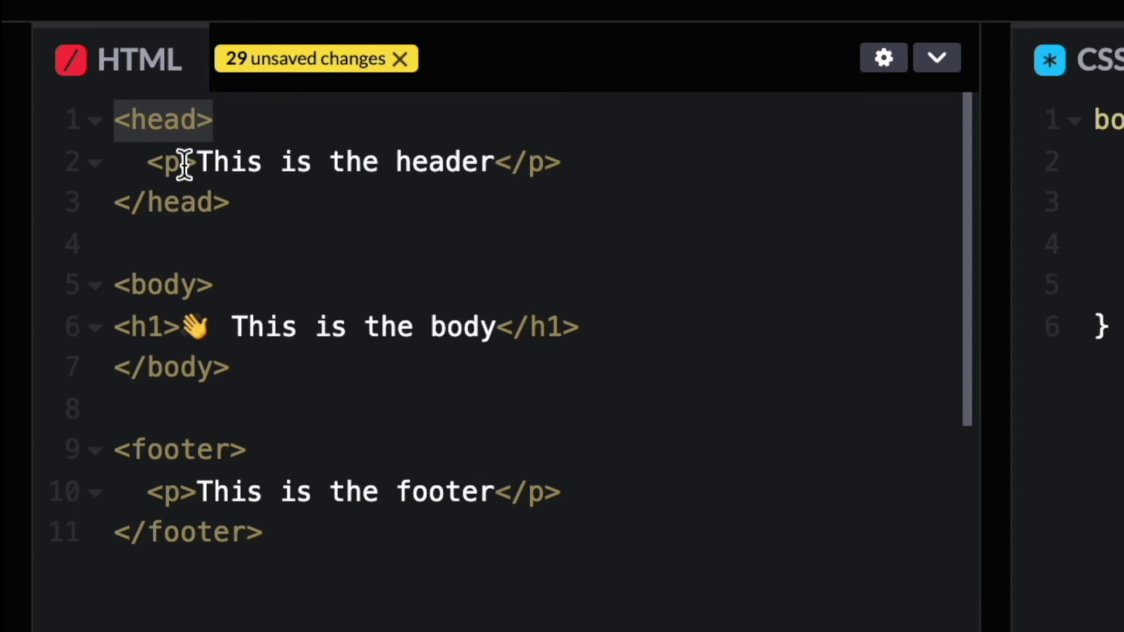
left_click_drag(136, 202, 220, 208)
left_click(371, 212)
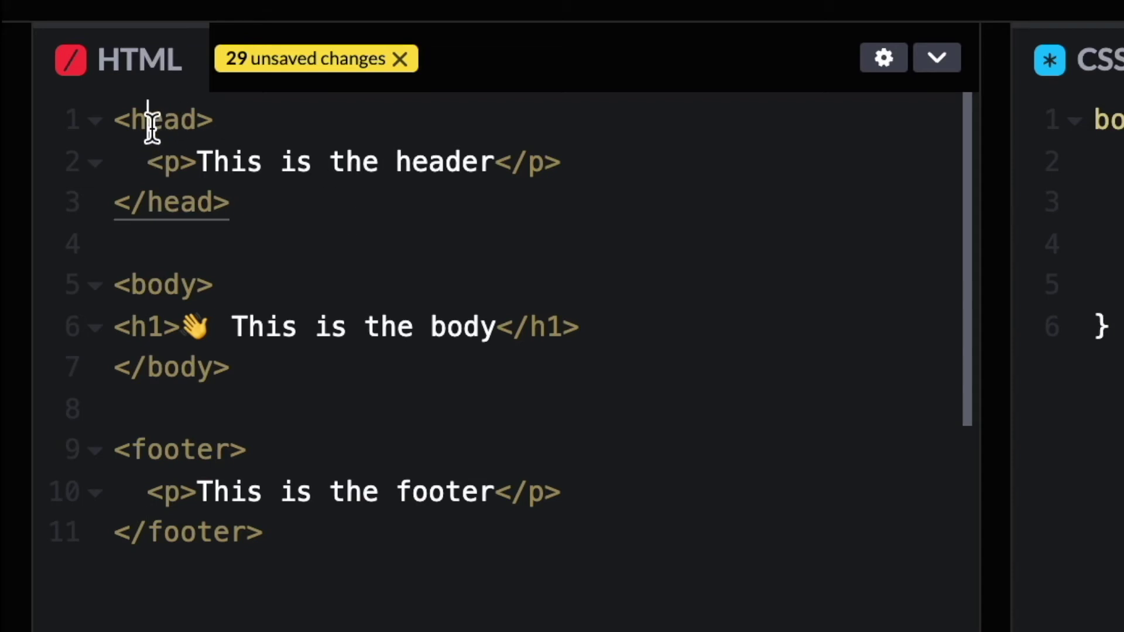
left_click_drag(142, 160, 571, 165)
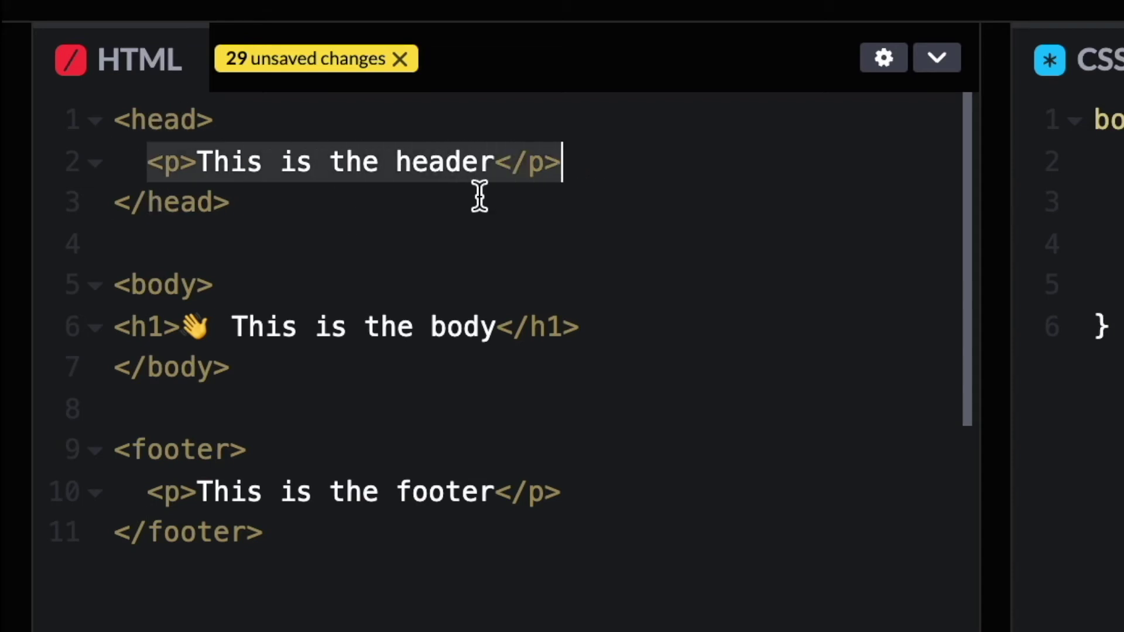
left_click(149, 284)
left_click(149, 367)
left_click_drag(125, 326, 482, 333)
left_click(171, 464)
left_click(165, 532)
left_click_drag(151, 502, 594, 508)
left_click(595, 508)
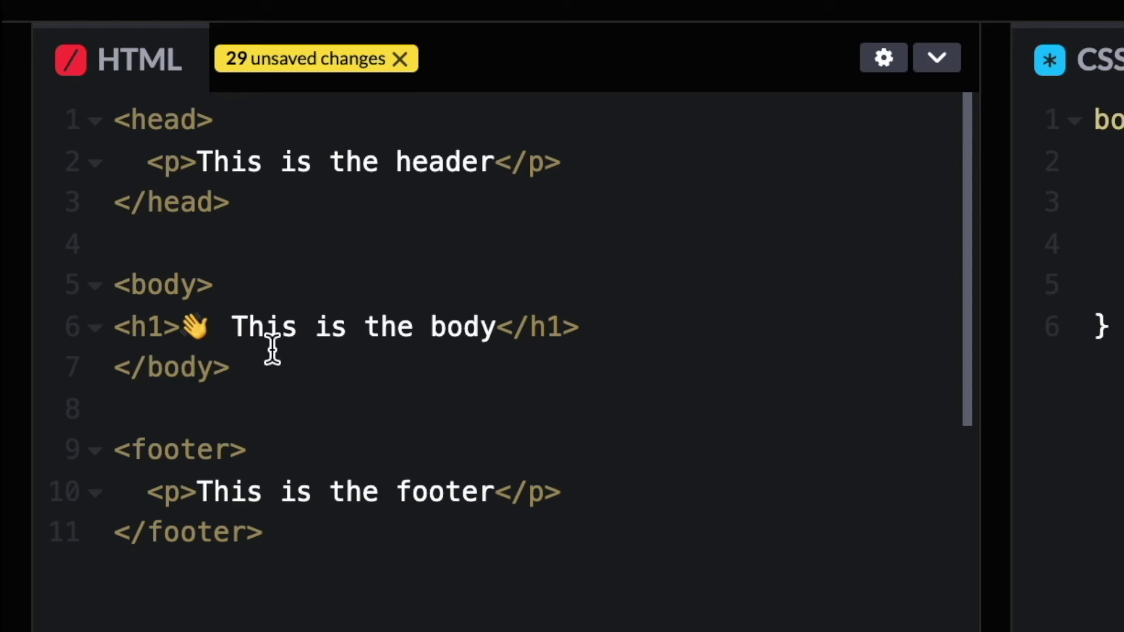
Step: Paste the HubSpot embed code below the h1 line, just before the closing </body> tag, with blank lines around it
left_click(621, 339)
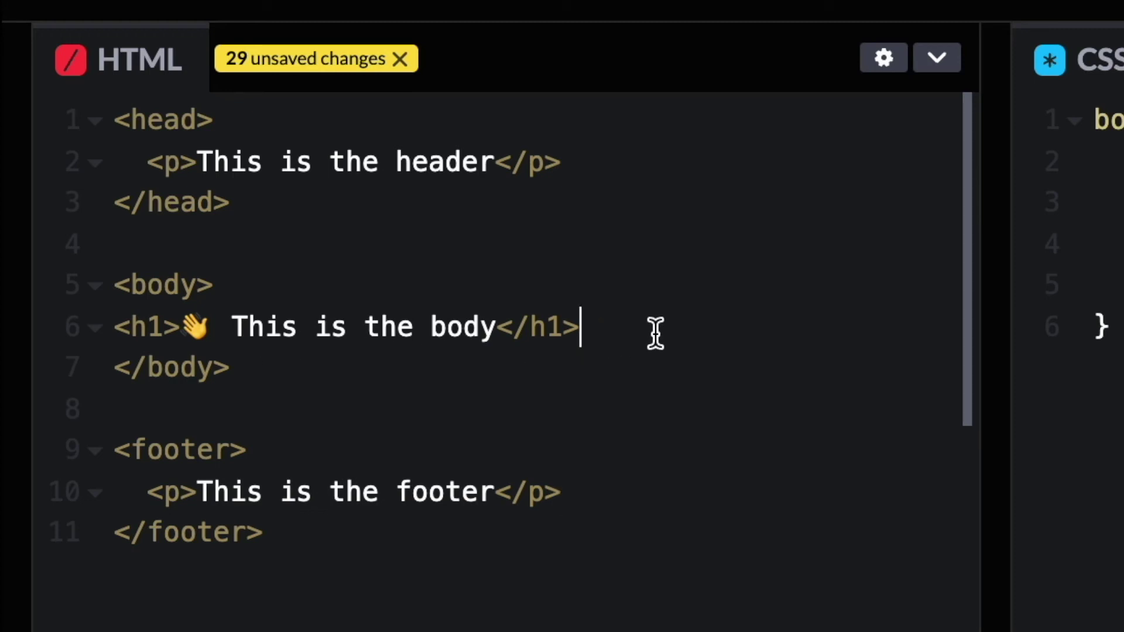
key("Return")
key("Return")
key("Up")
key("Return")
key("BackSpace")
key("ctrl+v")
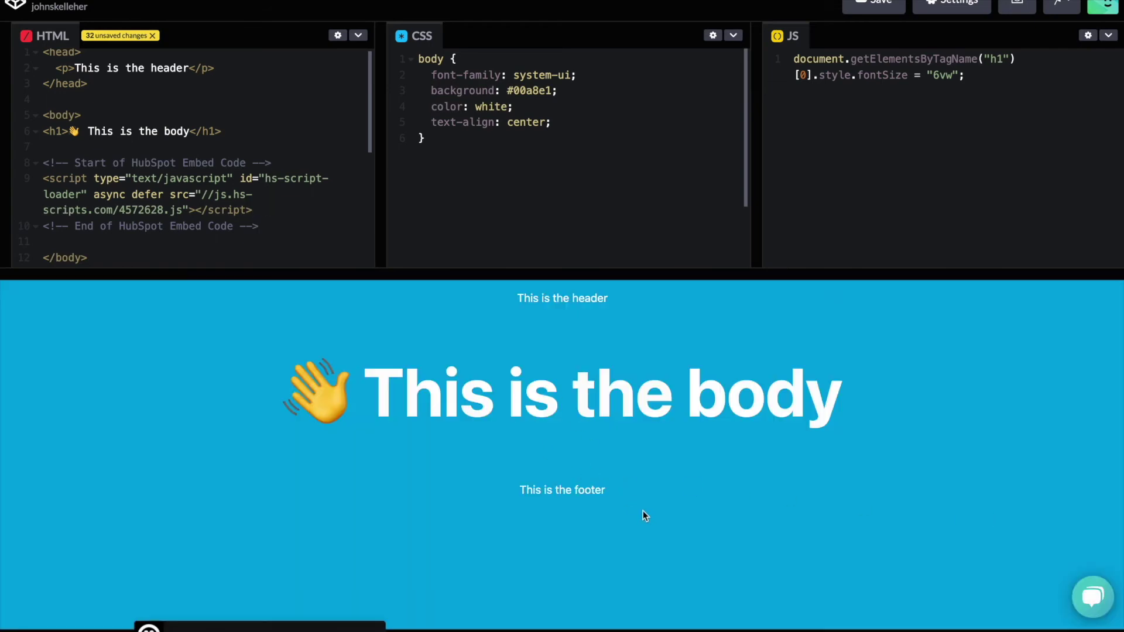
Step: Test the page preview by opening and closing the chat widget and the email updates sign-up banner
left_click(1099, 594)
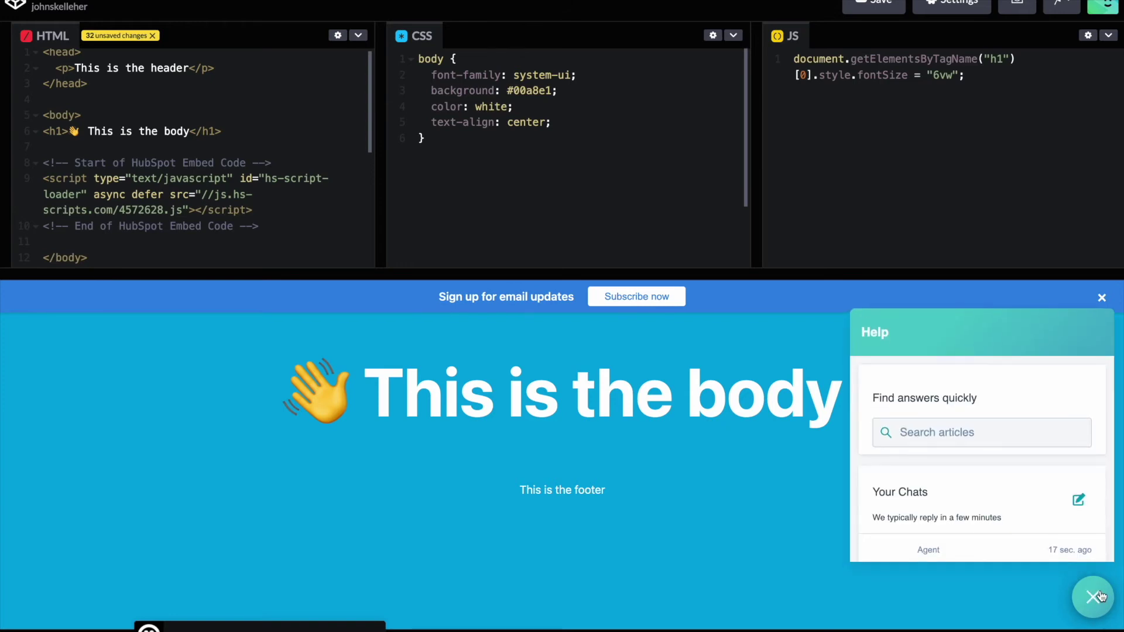
left_click(1099, 594)
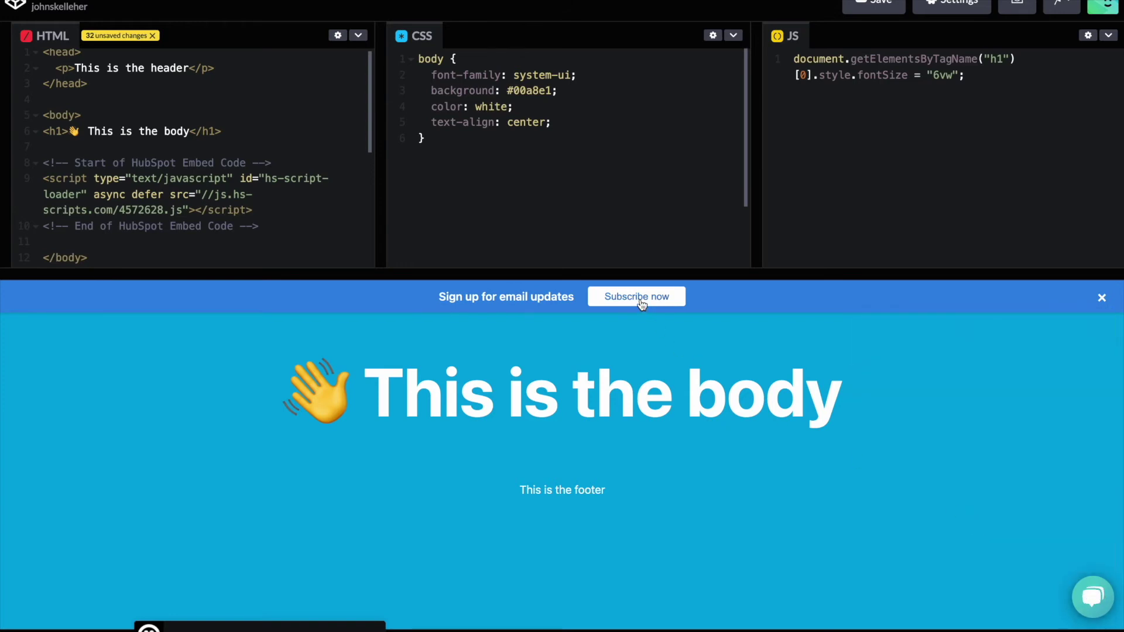
left_click(641, 298)
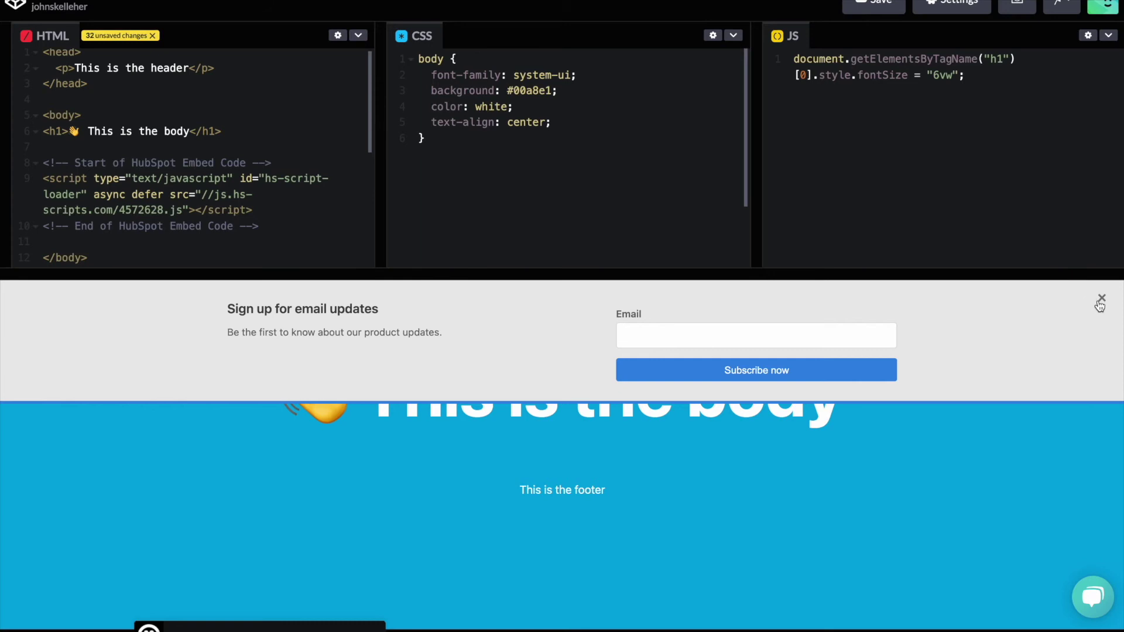
left_click(1100, 300)
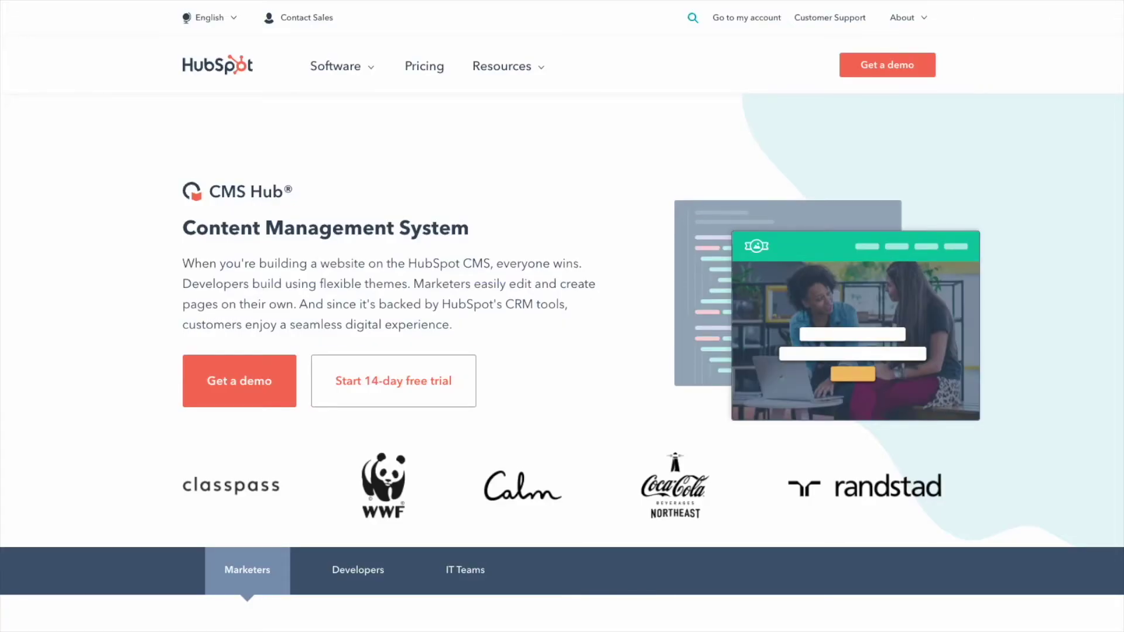
Step: Switch to HubSpot's CMS Hub product page and look through its features and integrations
scroll(562, 316, "down", 15)
scroll(562, 316, "down", 20)
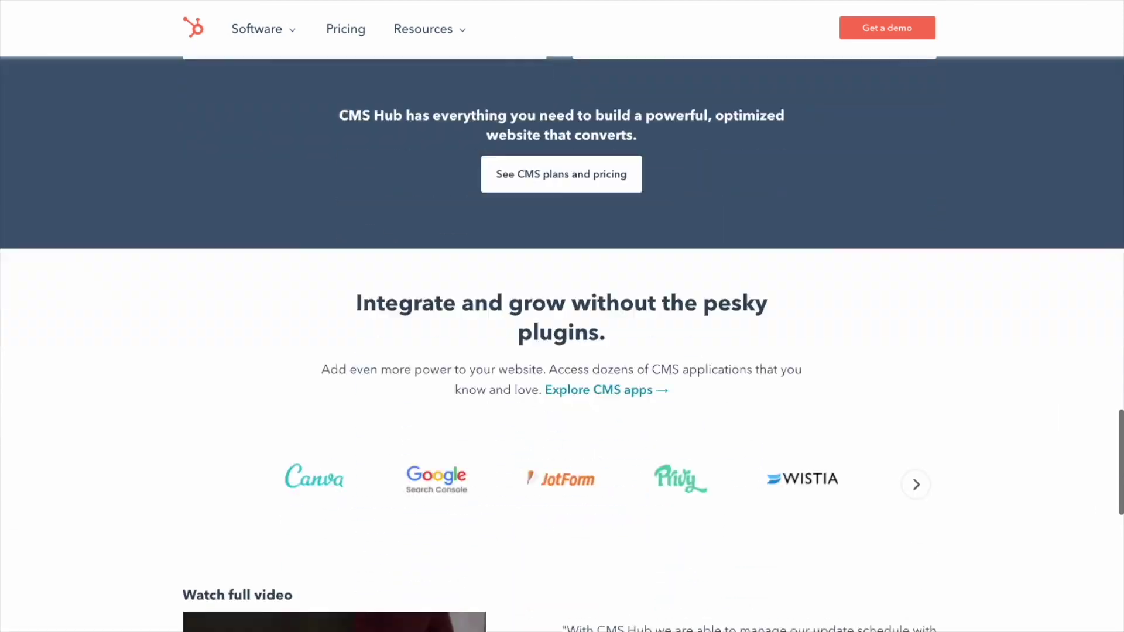
scroll(562, 316, "down", 5)
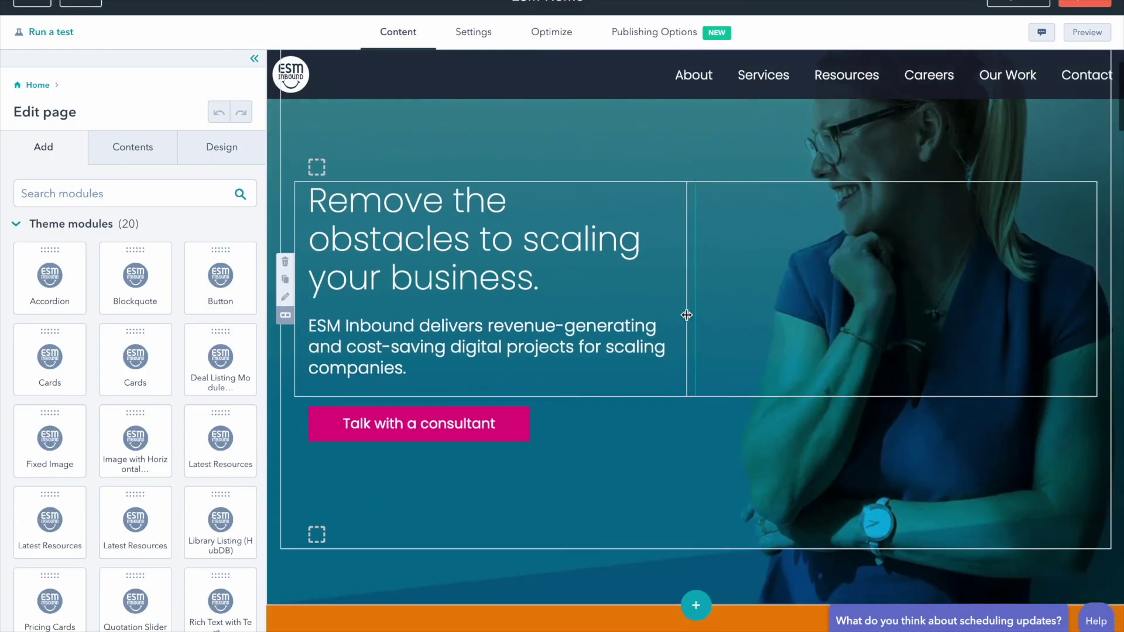
Step: Look through the ESM home page in the HubSpot page editor, inspecting the "Are you tired of these problems?" text and its adjacent image module
scroll(692, 299, "down", 10)
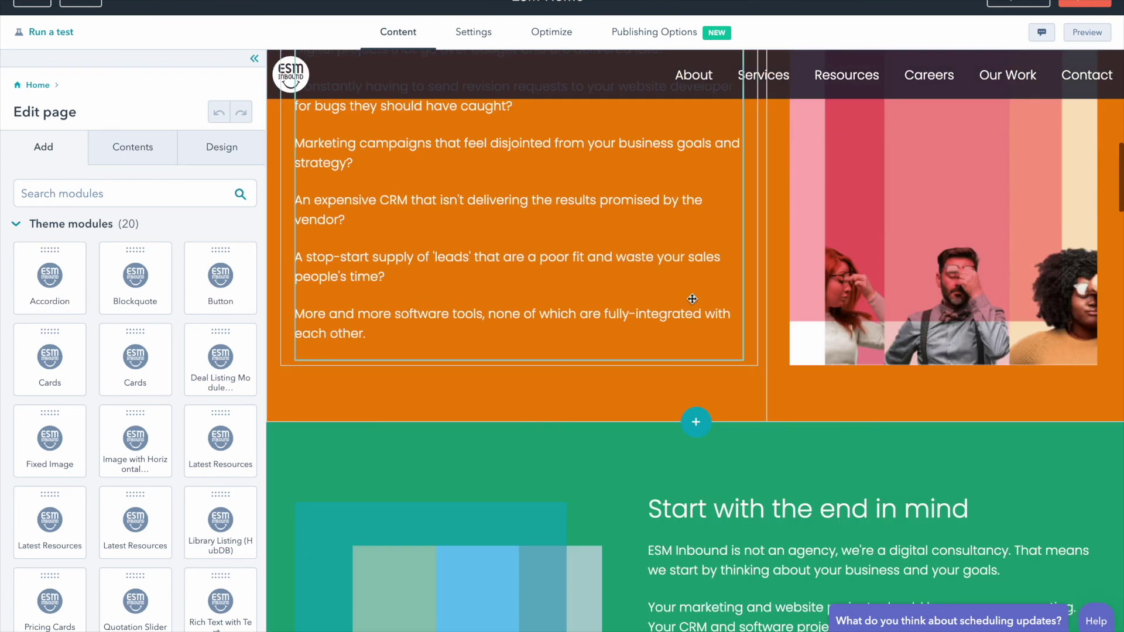
scroll(692, 299, "up", 3)
left_click(663, 287)
left_click(844, 270)
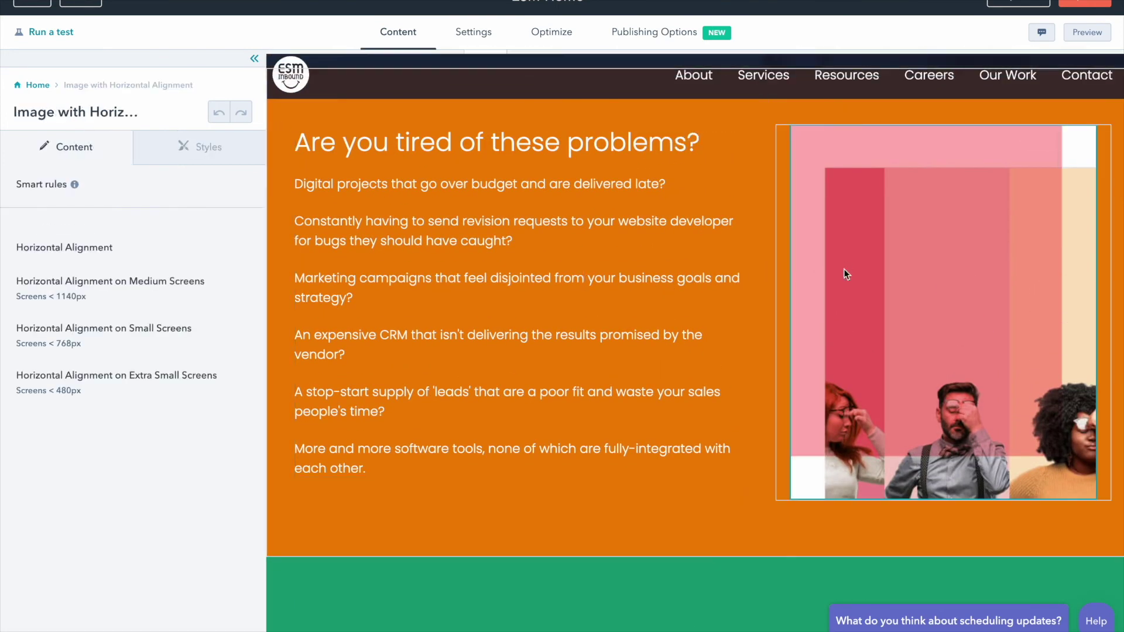
left_click(761, 243)
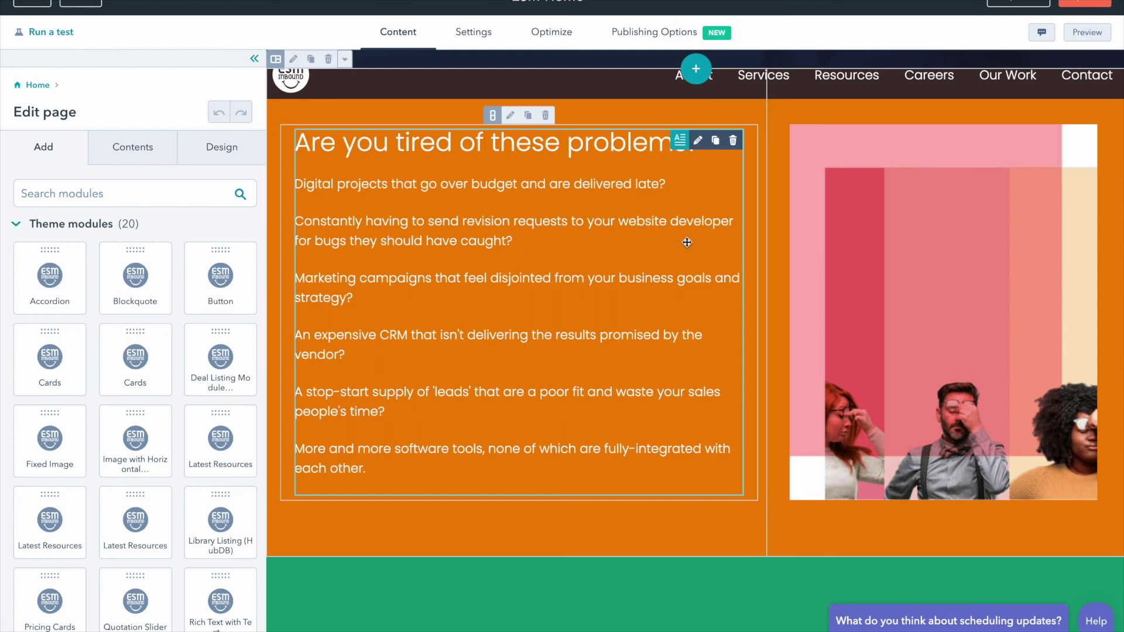
left_click(687, 242)
scroll(674, 310, "down", 5)
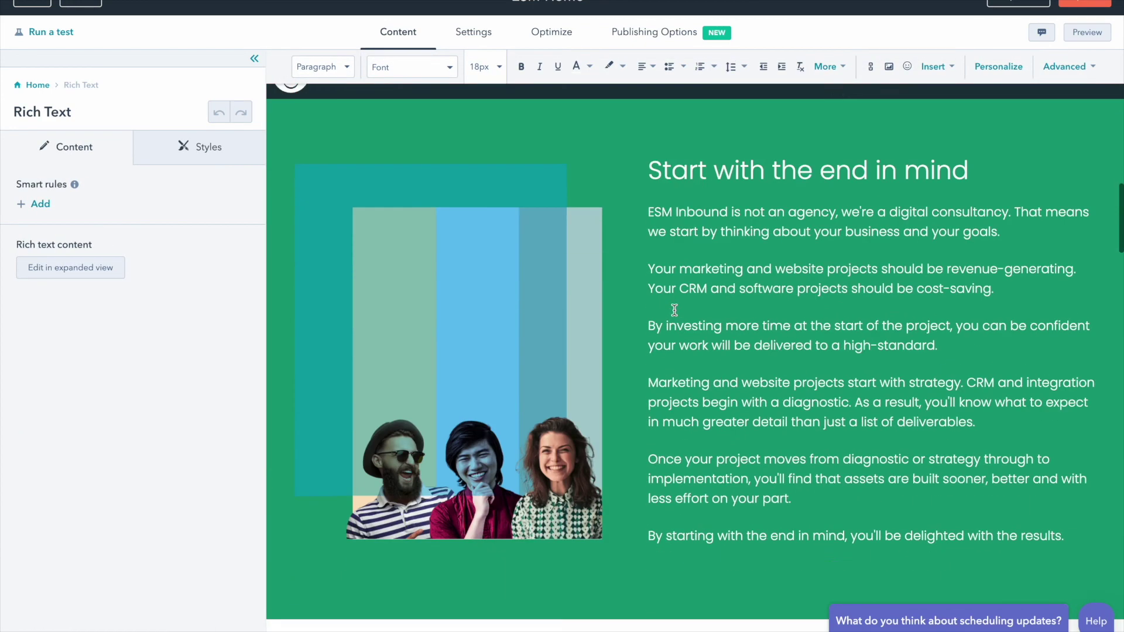
Step: Look over the "Start with the end in mind" section in the page editor and the CMS Hub product page's marketer, migration and extra-feature sections
scroll(674, 309, "down", 3)
scroll(674, 310, "up", 15)
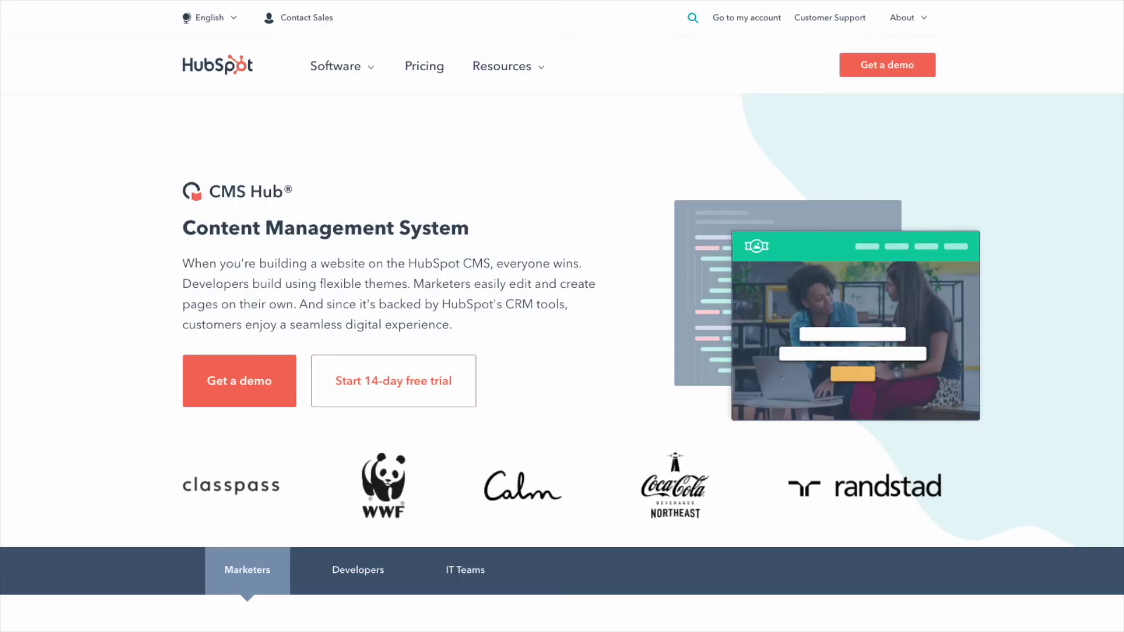
scroll(561, 316, "down", 20)
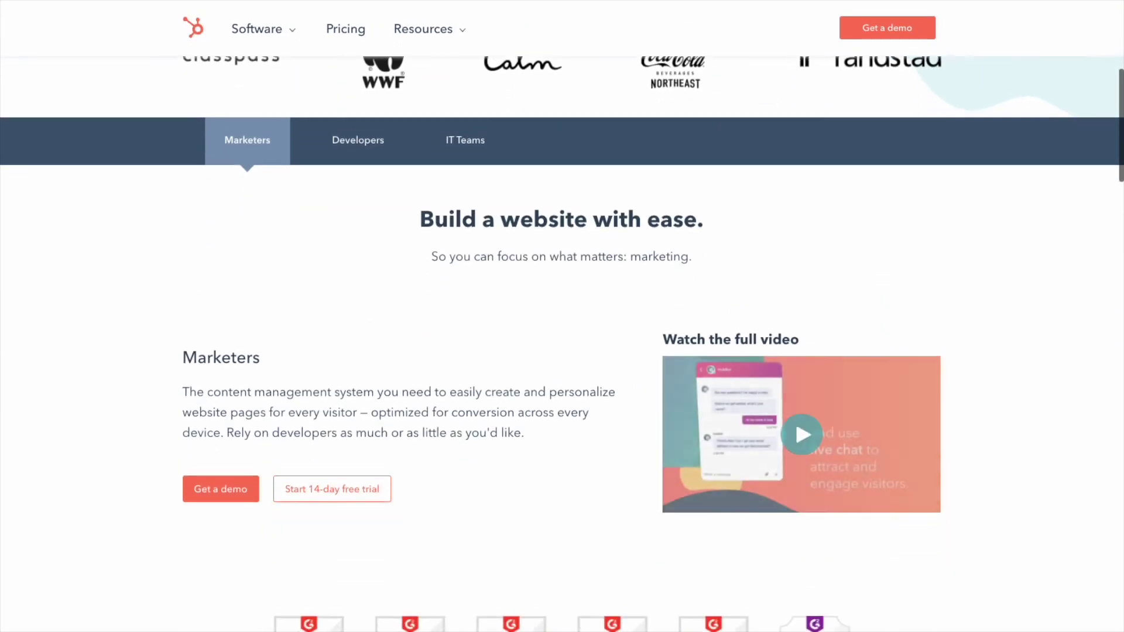
scroll(561, 316, "down", 20)
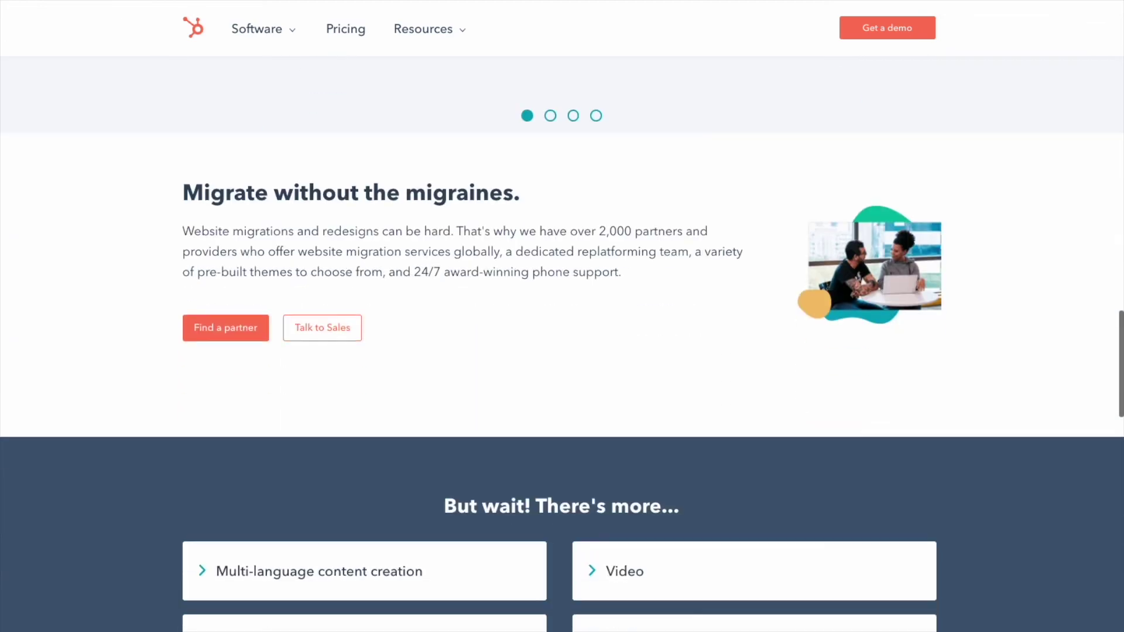
scroll(562, 316, "down", 15)
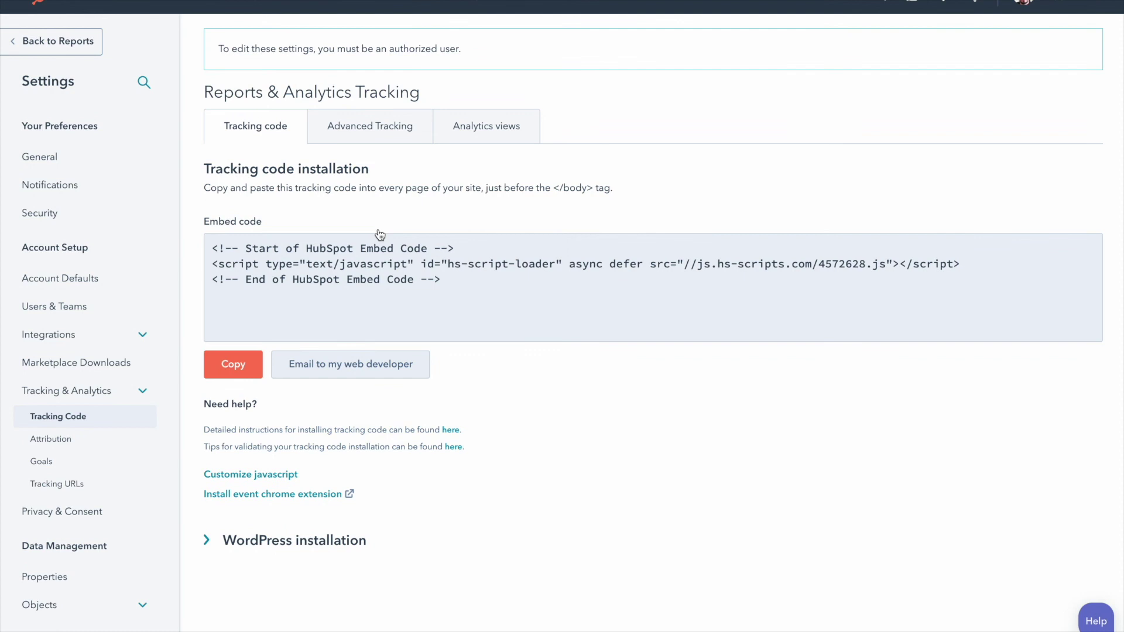
scroll(380, 234, "down", 1)
scroll(378, 229, "up", 1)
scroll(376, 233, "down", 1)
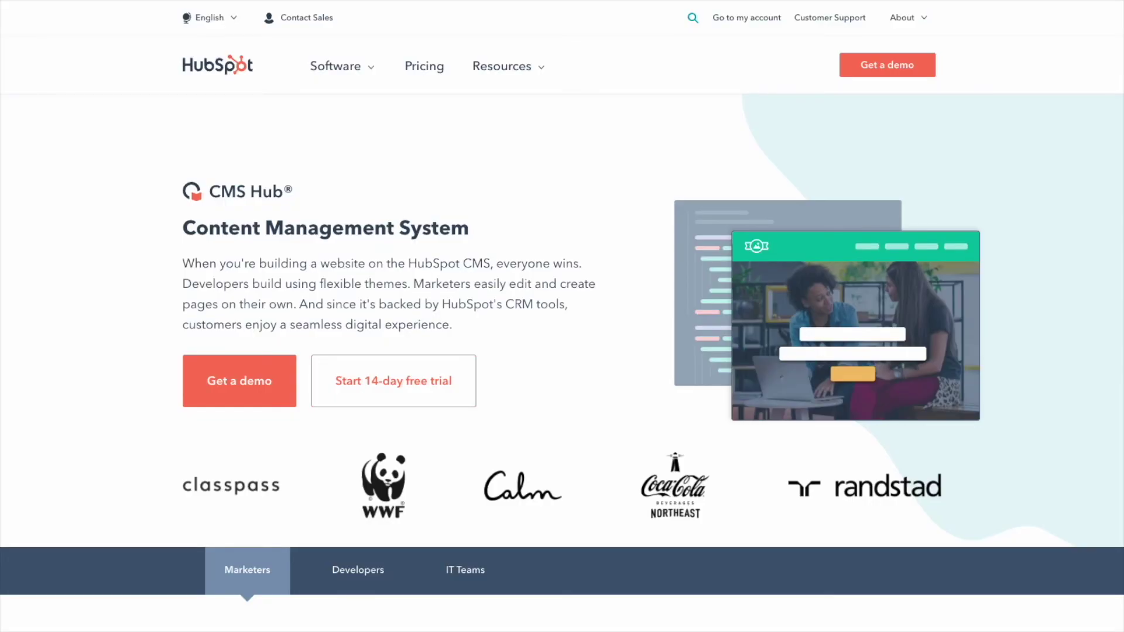
Step: Look through the CMS Hub product page again, from the introduction past the marketer features to the plugin-free integrations section
scroll(562, 316, "down", 15)
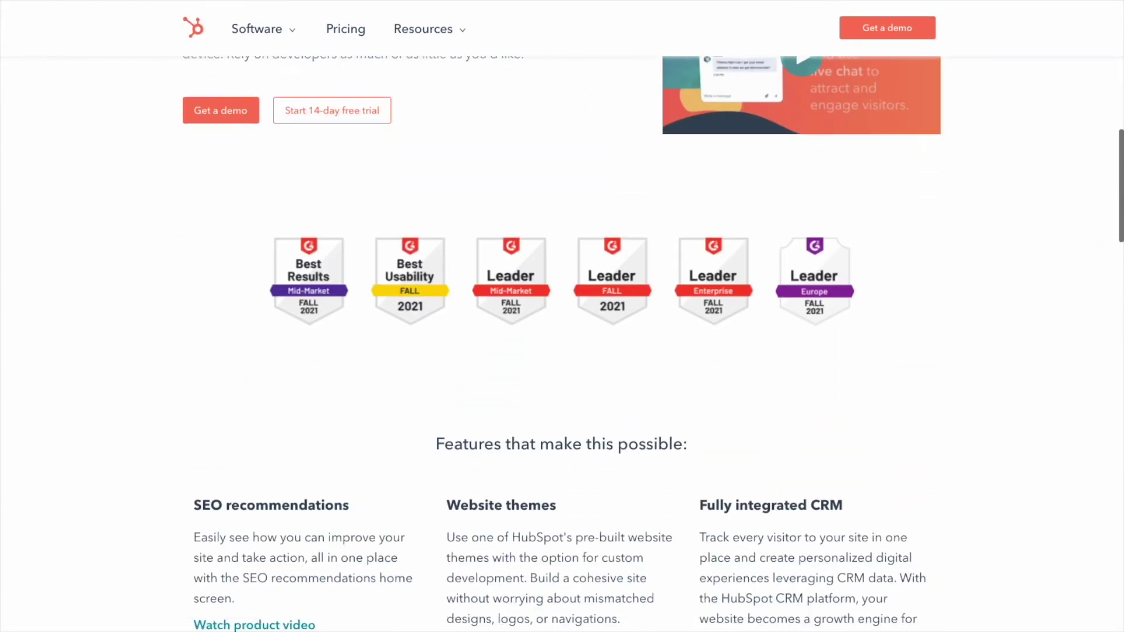
scroll(562, 316, "down", 20)
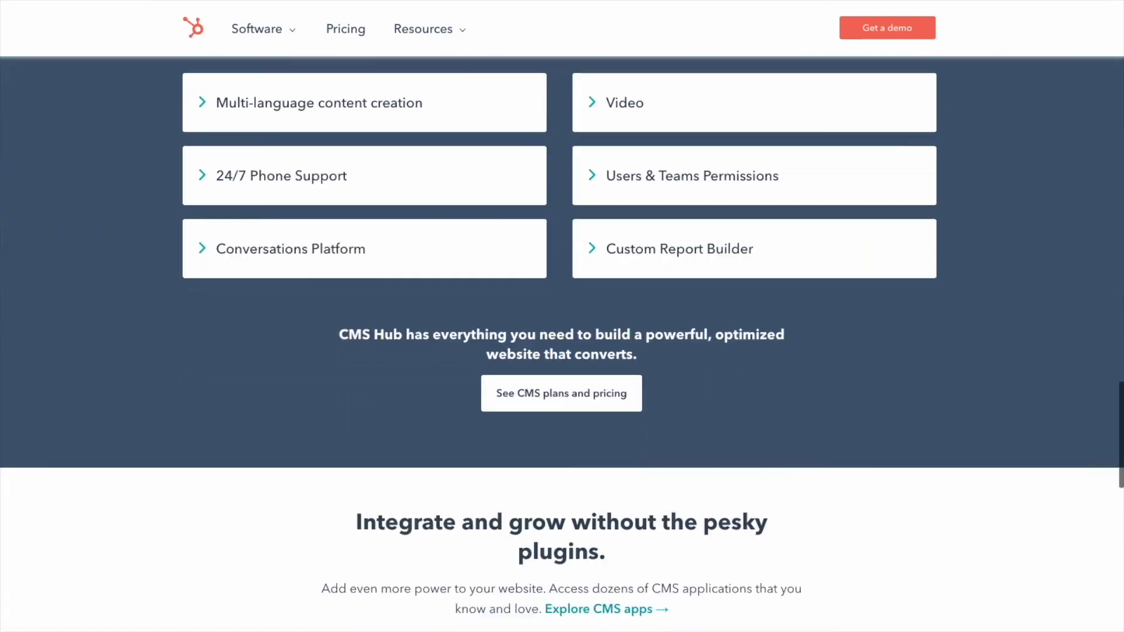
scroll(561, 316, "down", 10)
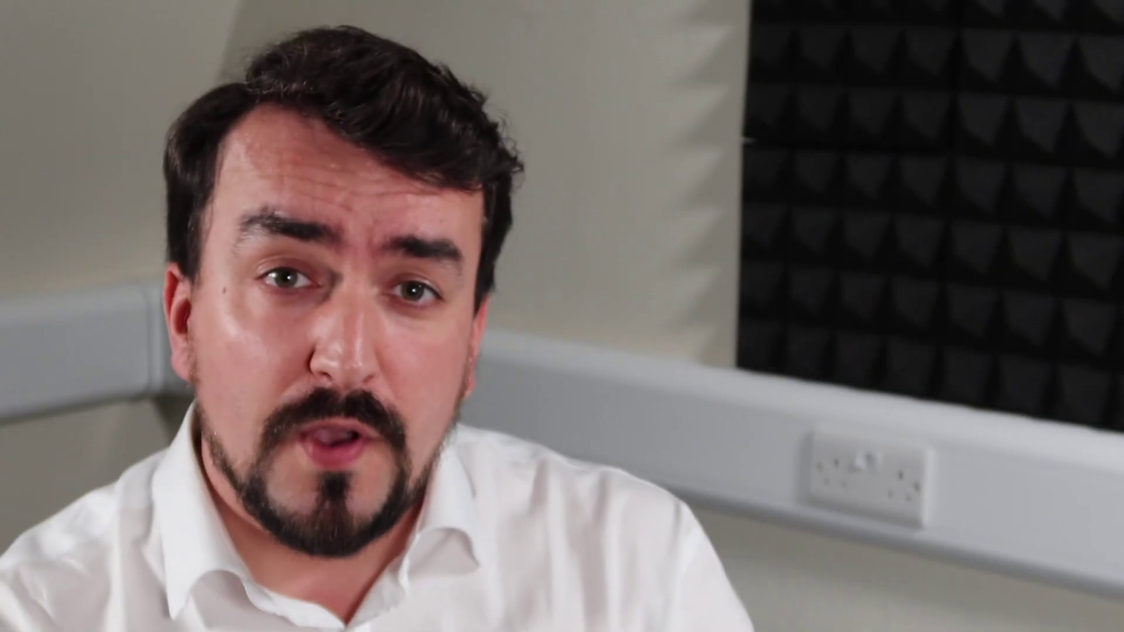